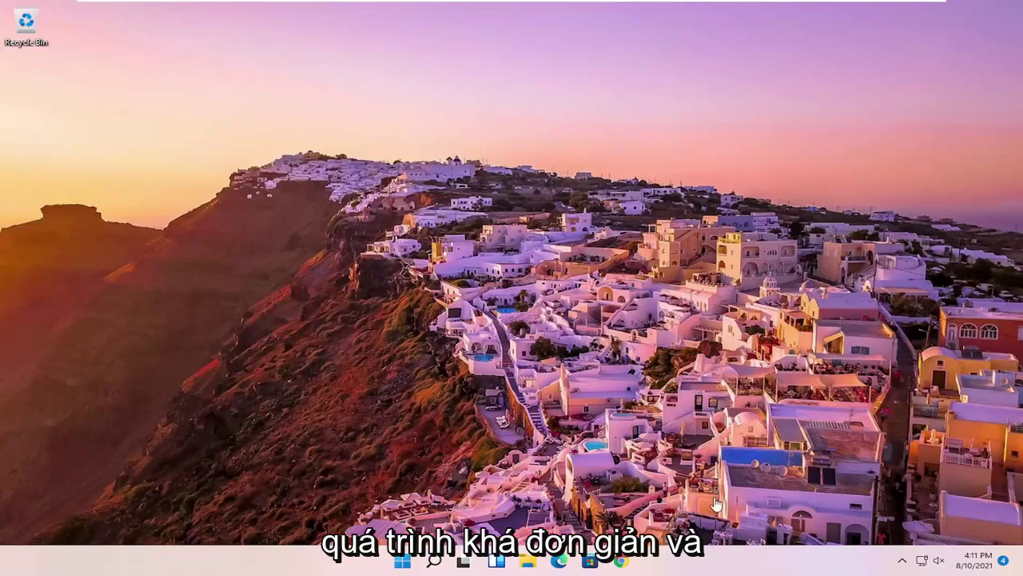
Find and open the Voice Recorder app, allow it to access the microphone, and reposition its window on the desktop.
left_click(435, 562)
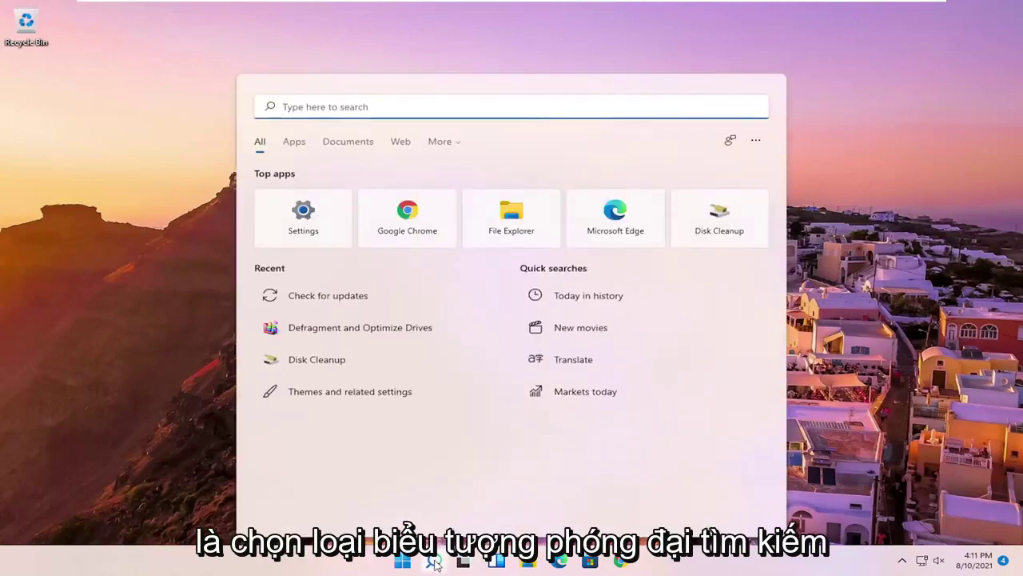
type("voice ")
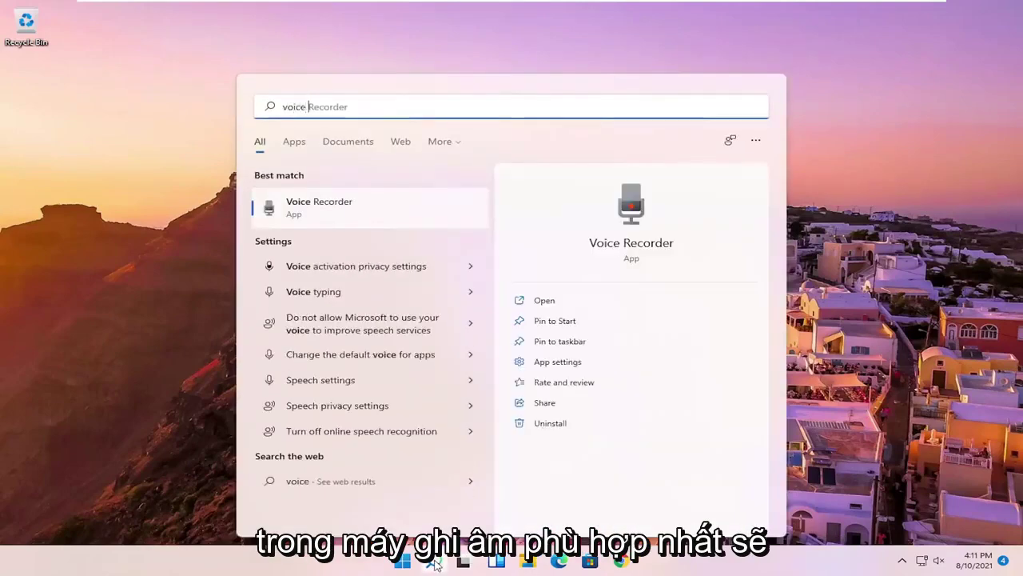
type("recorder")
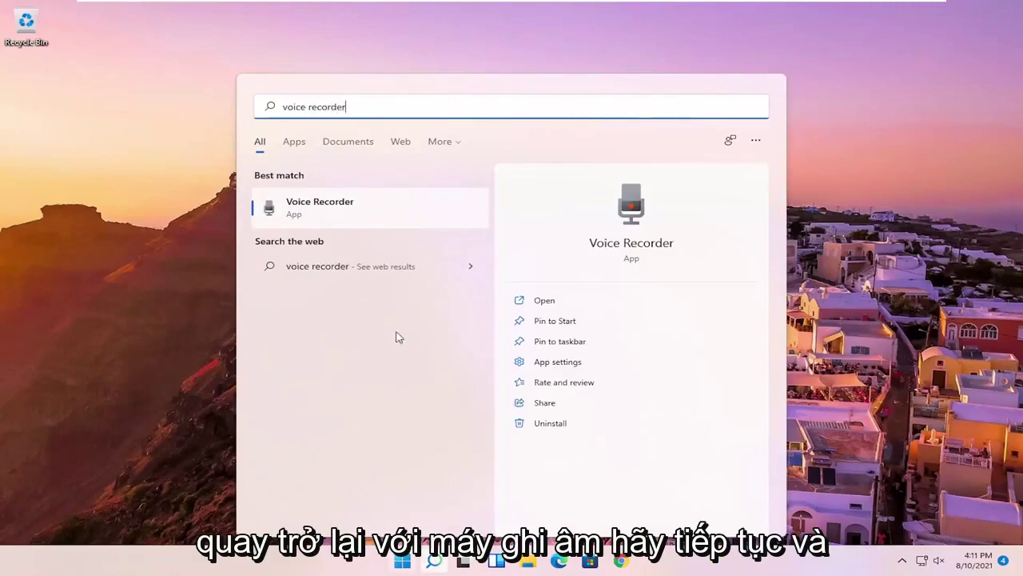
left_click(344, 211)
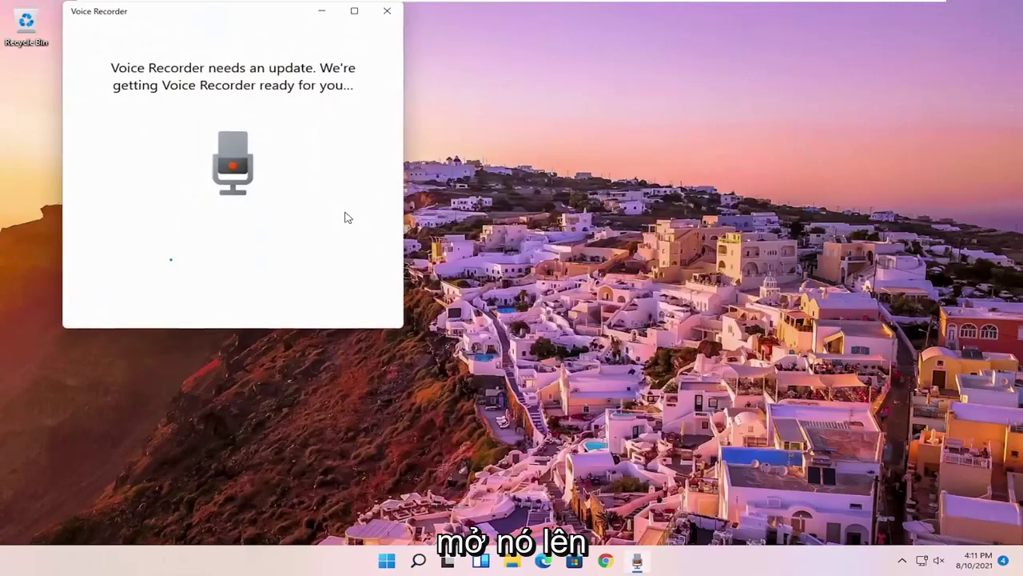
left_click_drag(255, 16, 503, 77)
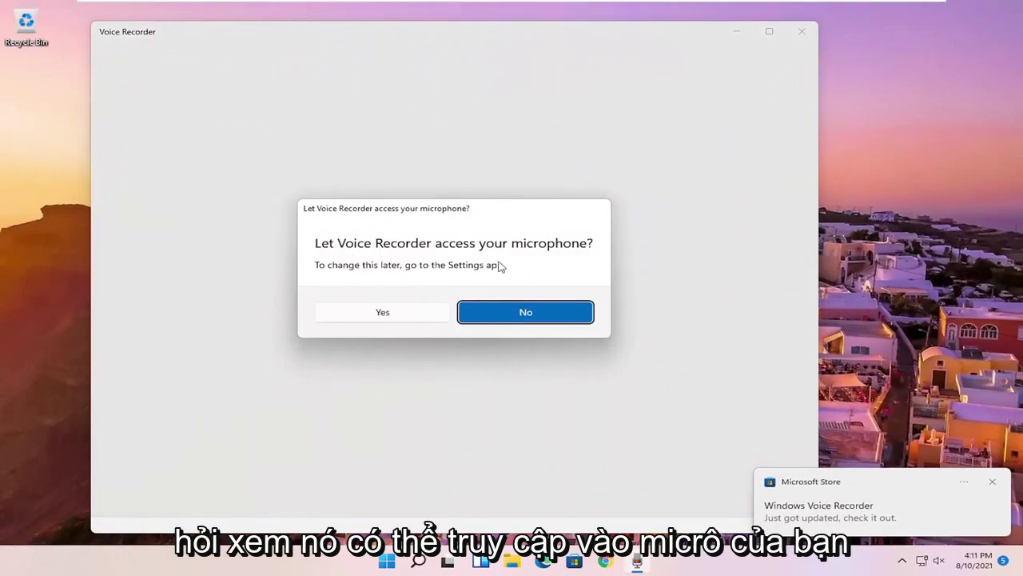
left_click(387, 319)
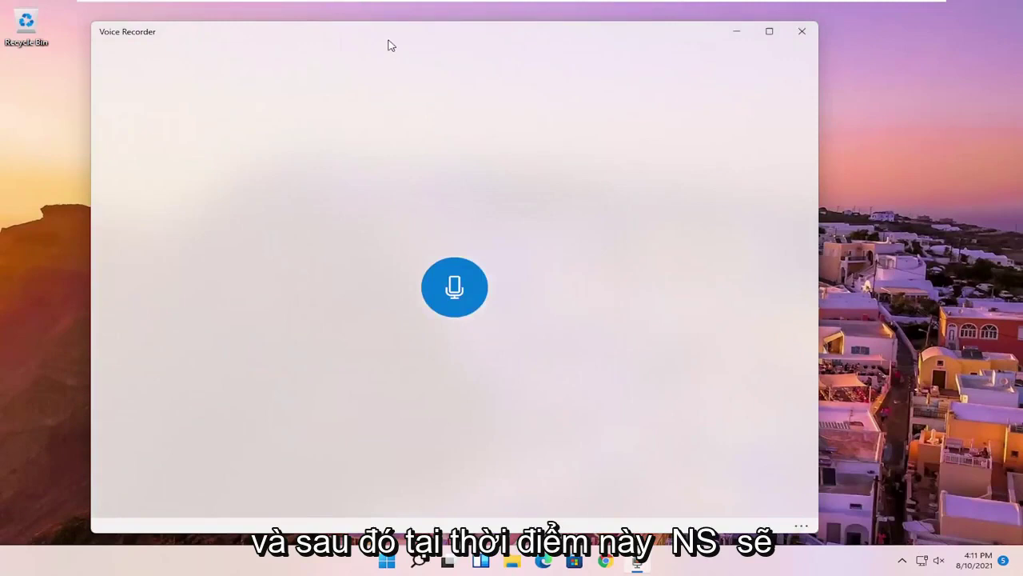
left_click_drag(388, 43, 441, 39)
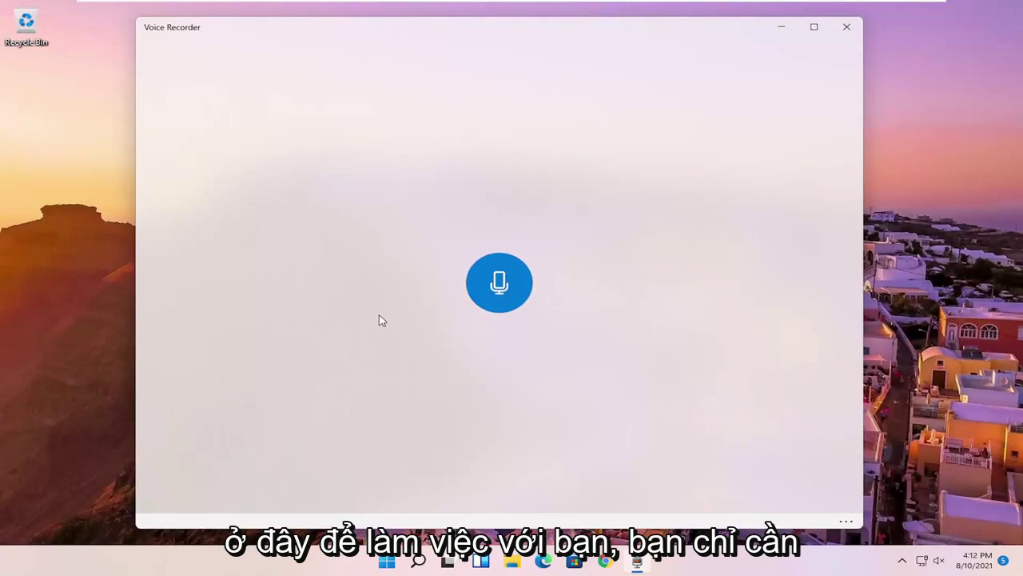
Record a 13-second audio clip with markers at 00:08, 00:10 and 00:11, pausing along the way, and stop the recording.
left_click(495, 282)
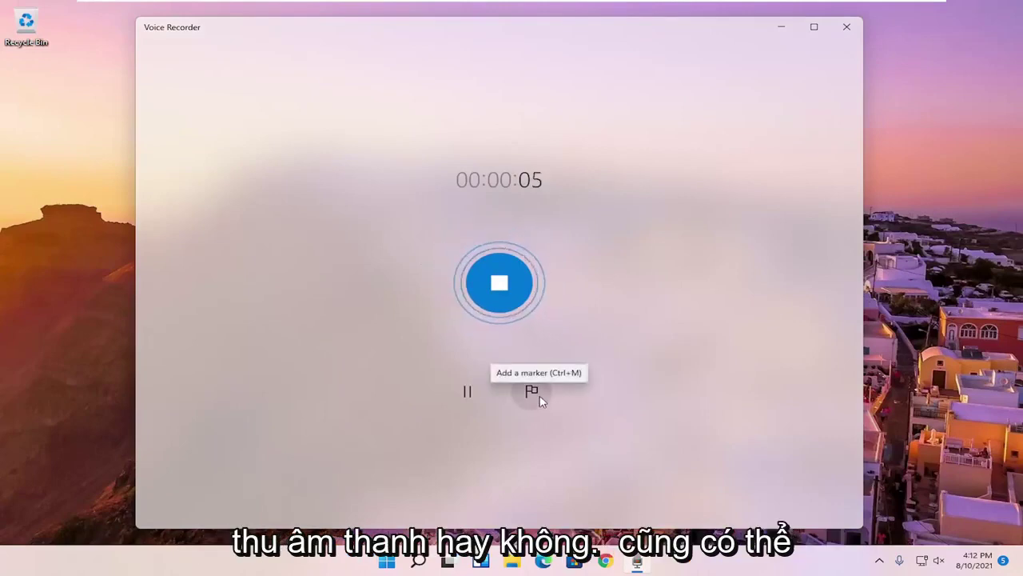
left_click(468, 393)
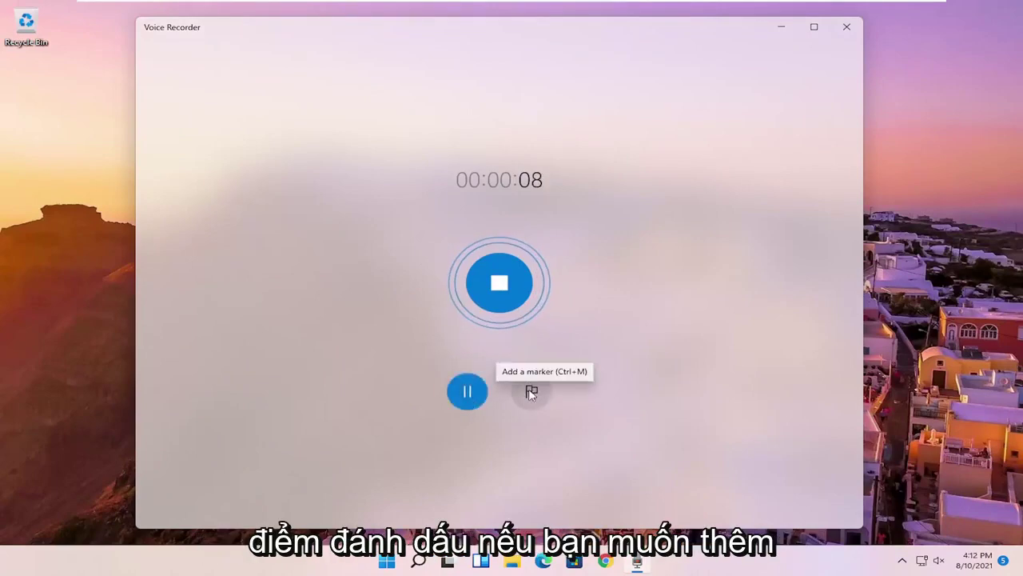
left_click(531, 389)
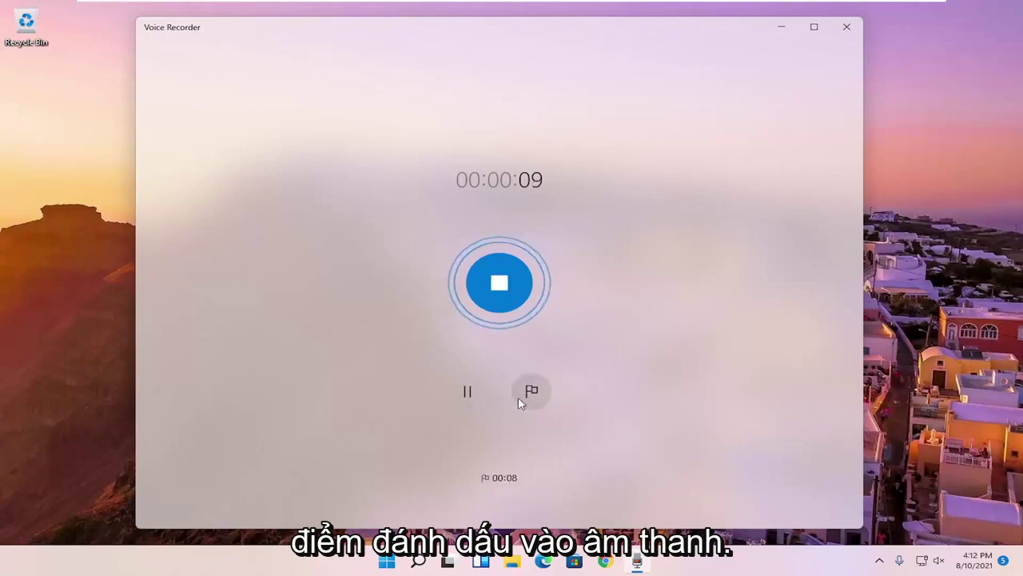
left_click(532, 395)
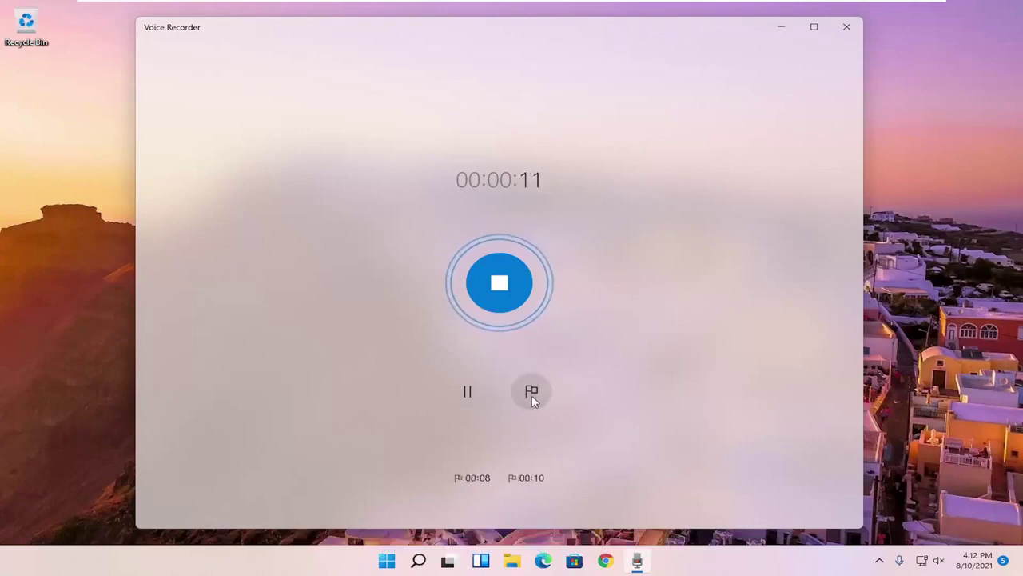
left_click(532, 396)
left_click(469, 400)
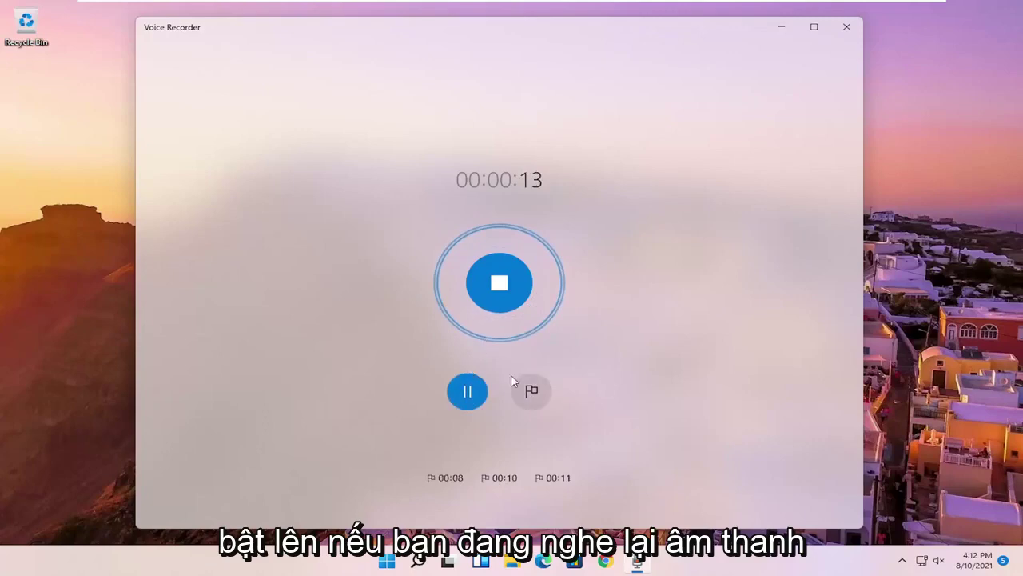
left_click(494, 284)
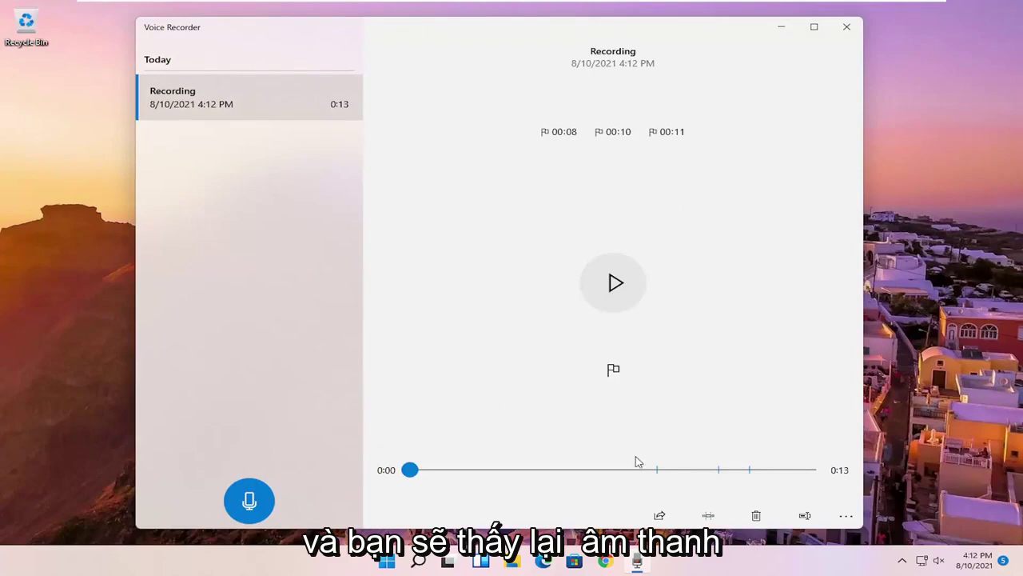
Play the recording briefly and jump to its markers at 00:11, 00:10 and 00:08.
left_click(621, 294)
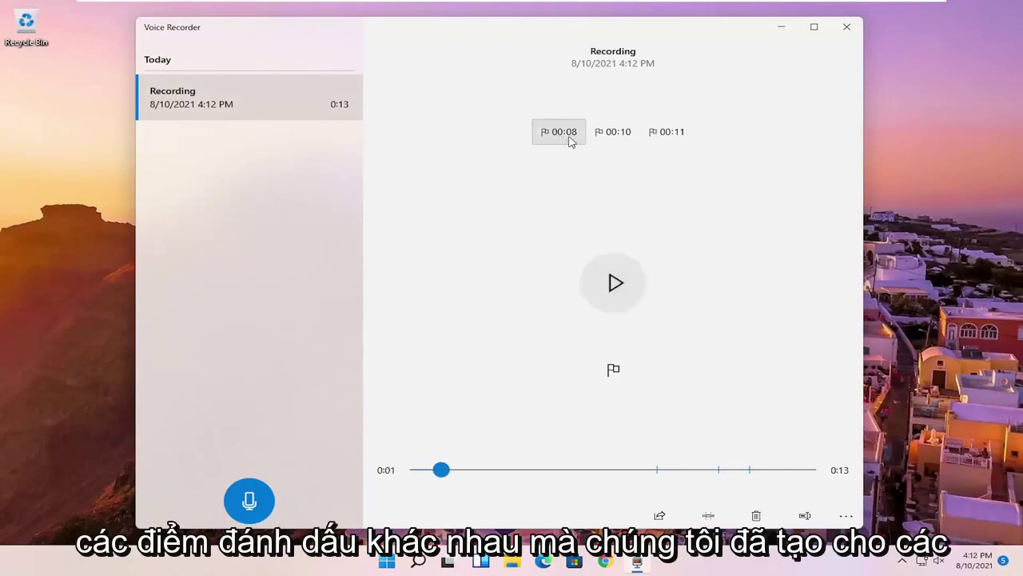
left_click(674, 138)
left_click(614, 134)
left_click(550, 138)
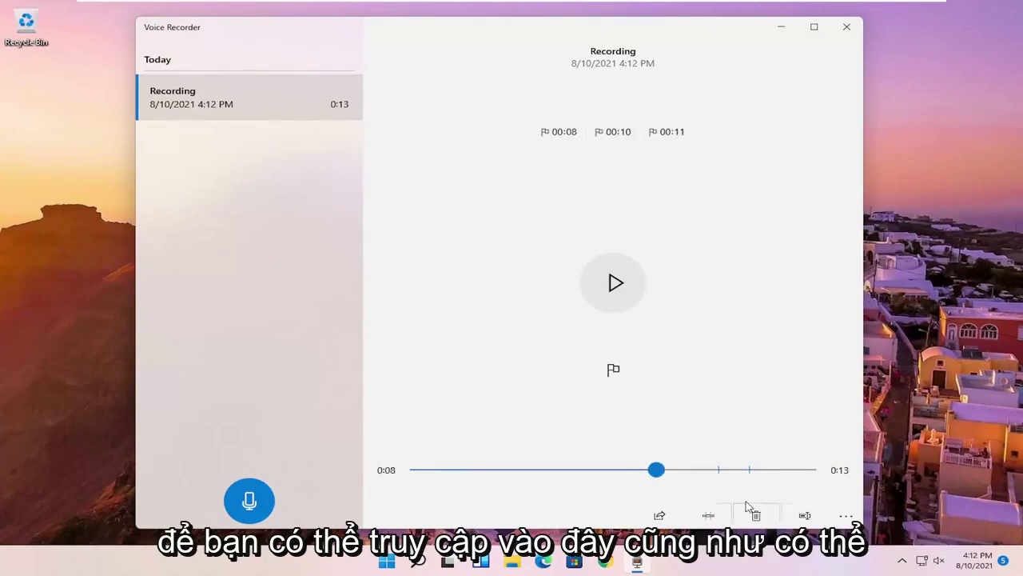
Look at the recording's sharing options, including the Nearby sharing choices, and at its trim controls without making changes.
left_click(659, 516)
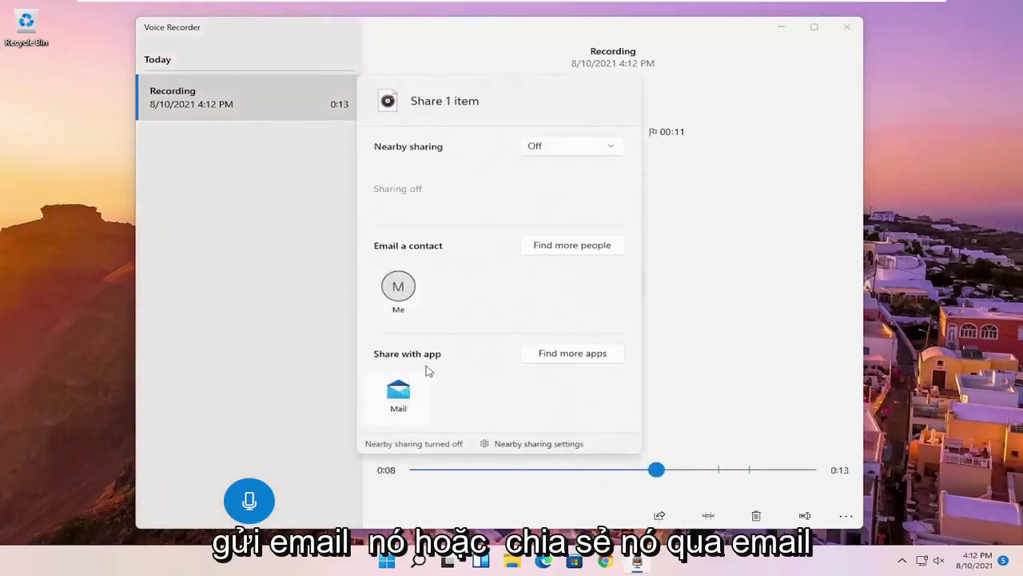
left_click(554, 152)
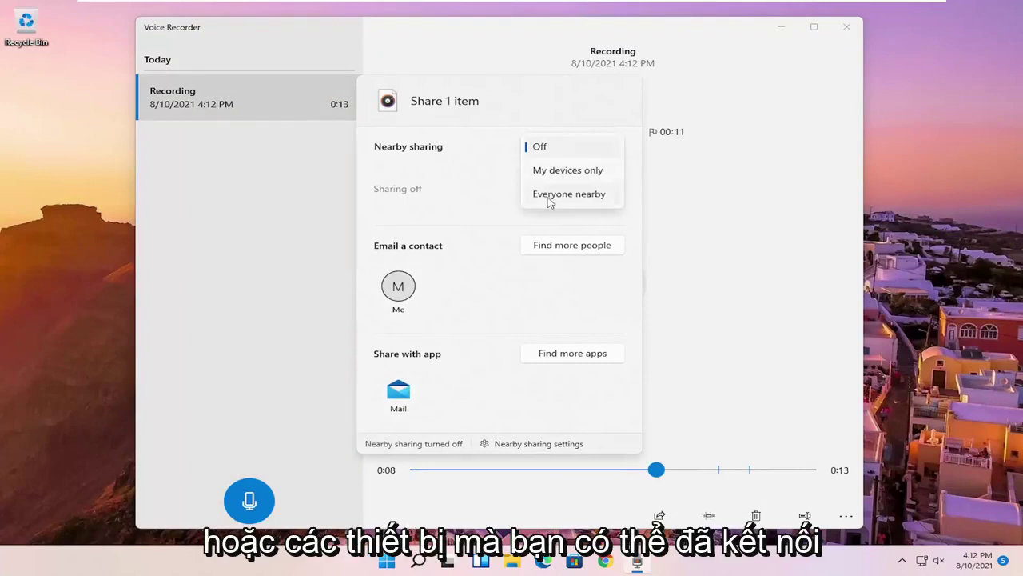
key("Escape")
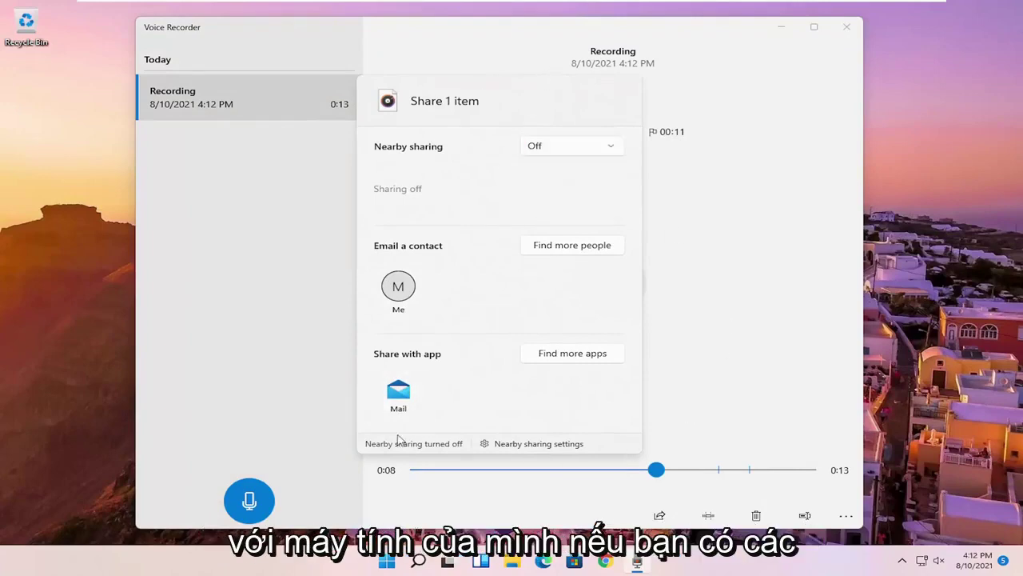
left_click(248, 354)
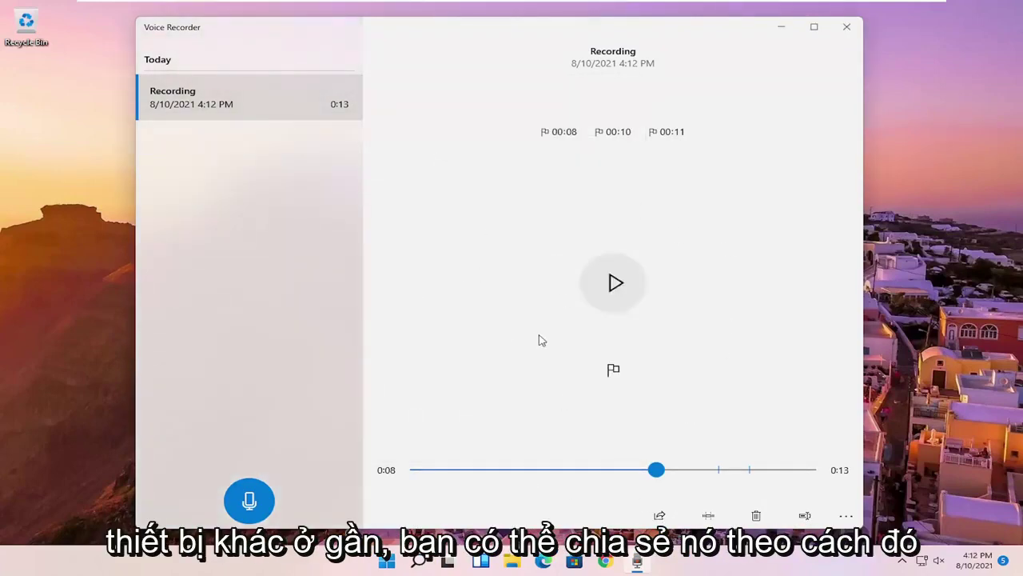
left_click(709, 515)
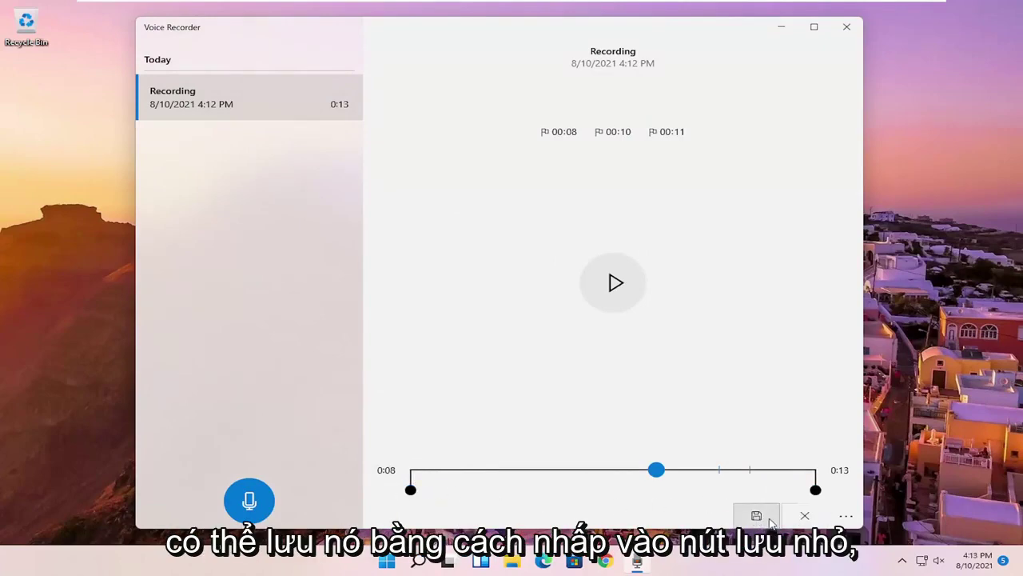
left_click(804, 516)
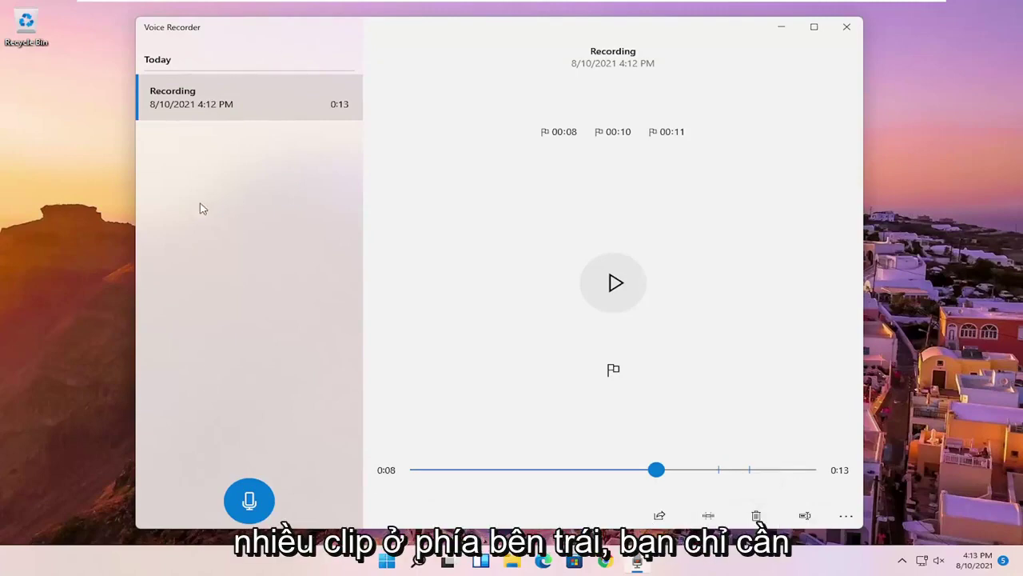
Rename the recording to "What The Clip Is".
left_click(240, 96)
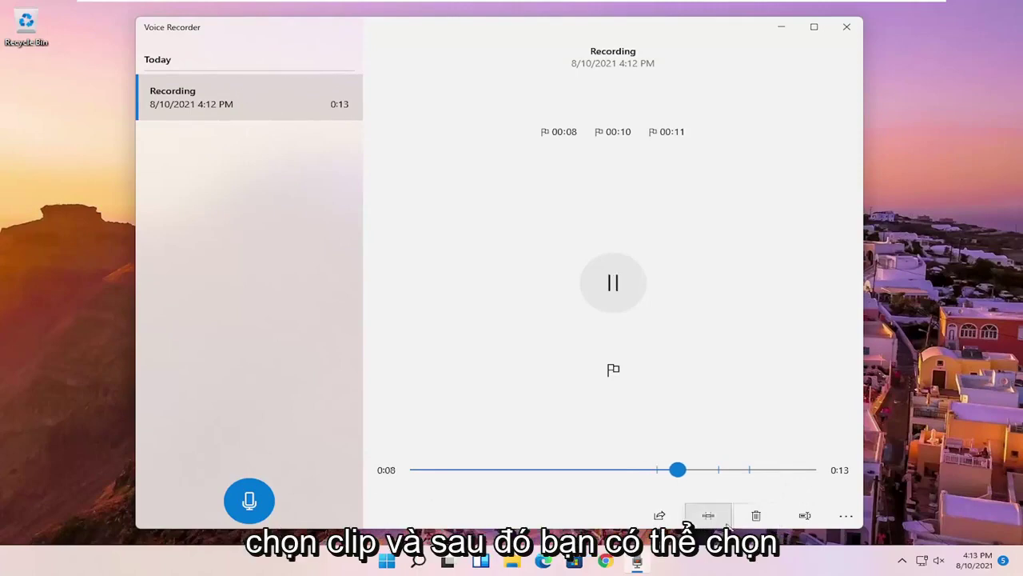
left_click(820, 518)
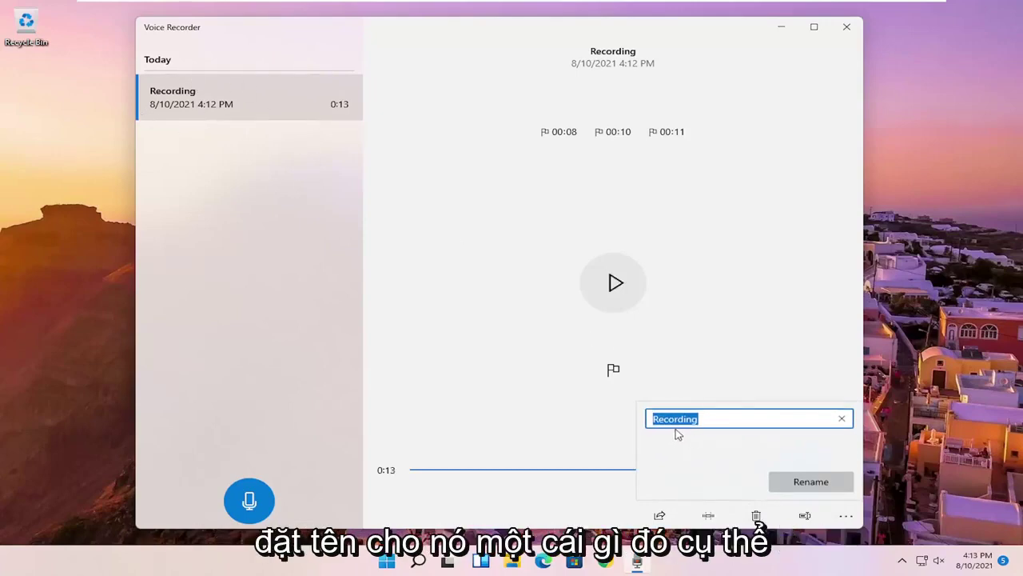
key("BackSpace")
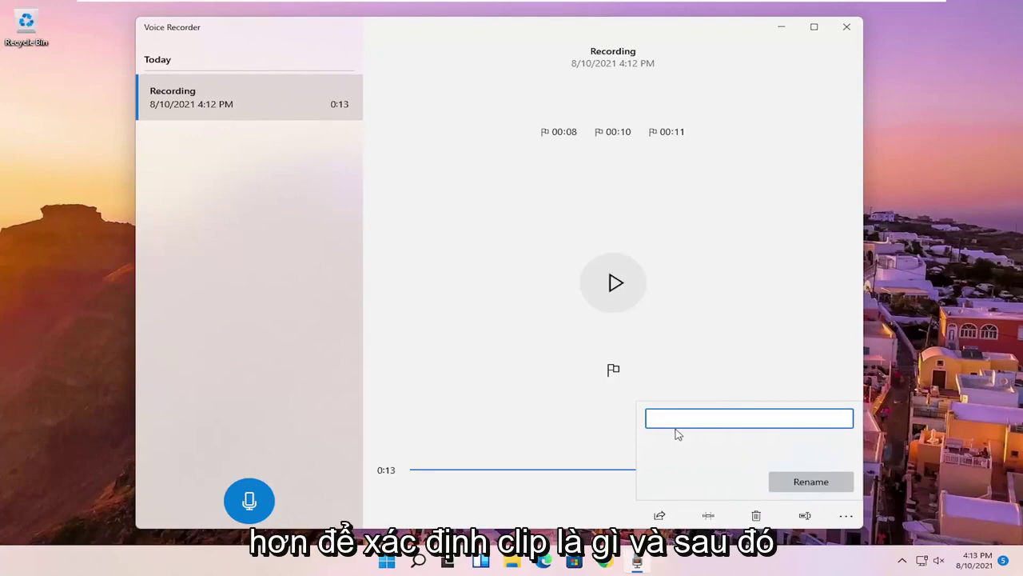
type("What The Clip Is")
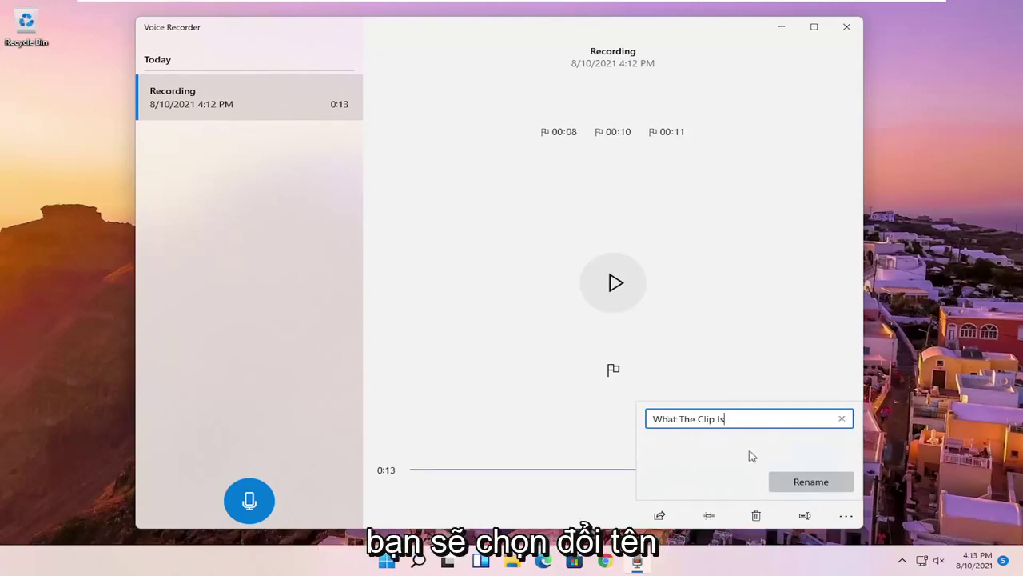
left_click(807, 482)
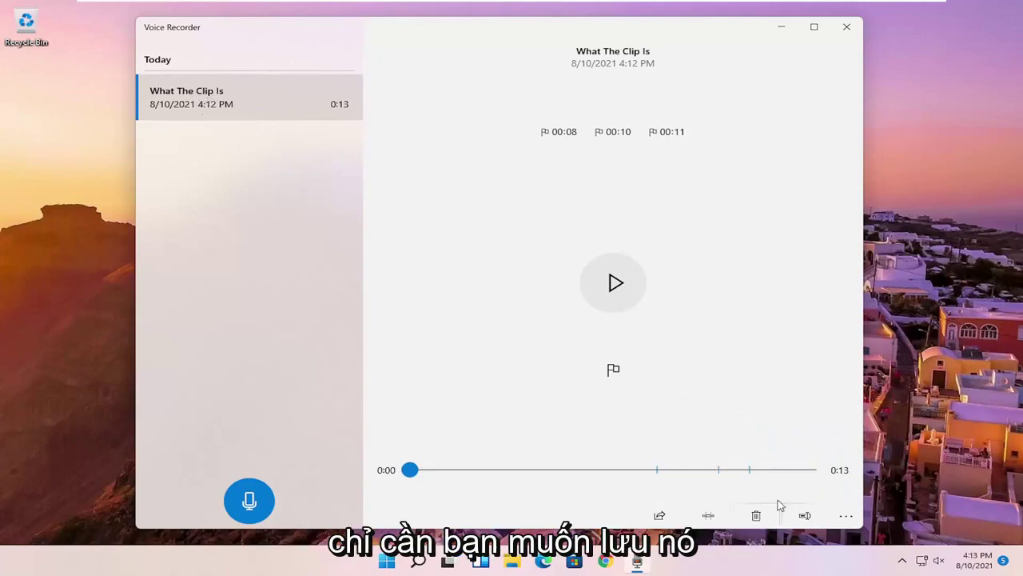
Open the file location of the "What The Clip Is" recording.
left_click(848, 516)
left_click(847, 515)
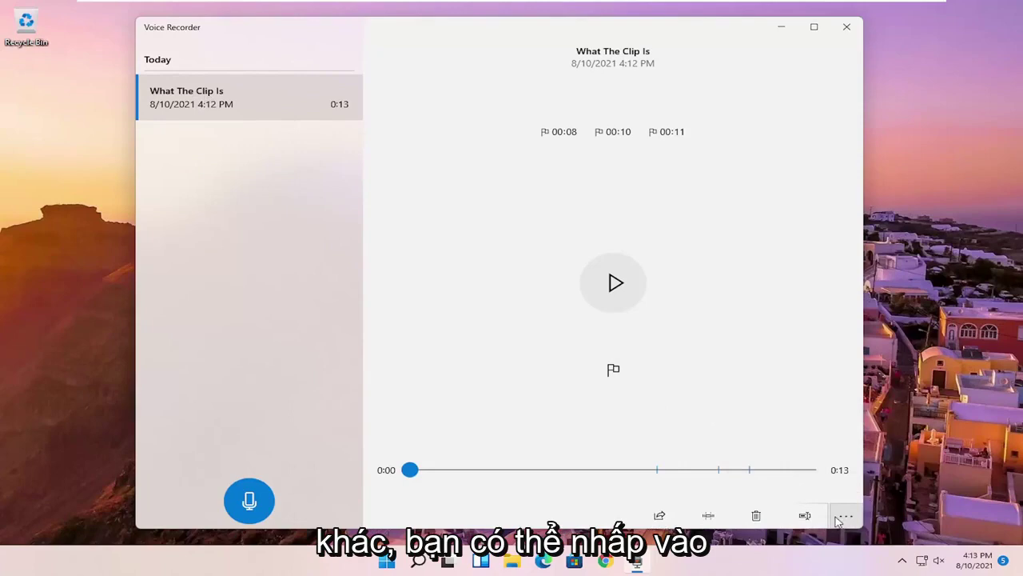
left_click(848, 518)
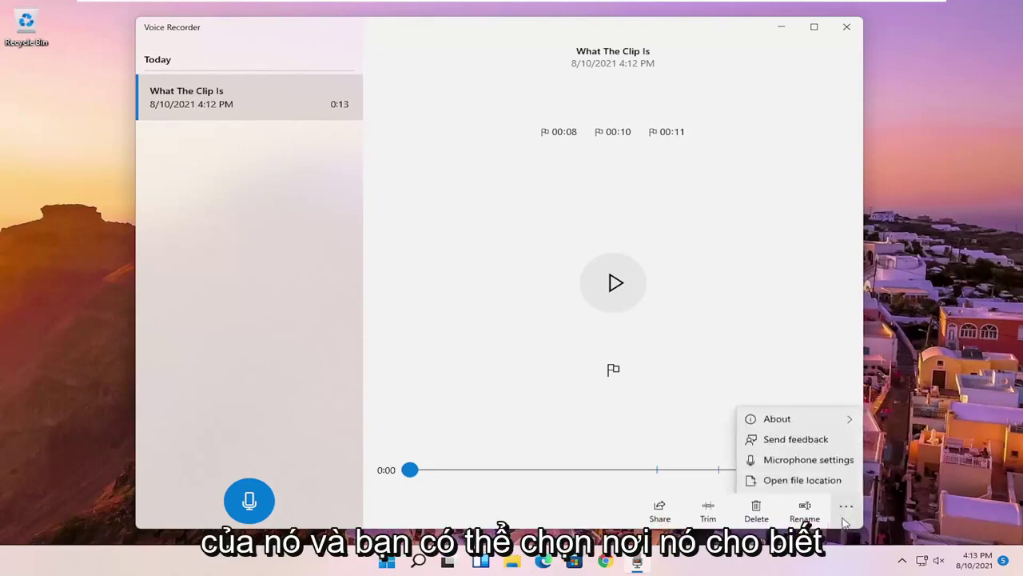
left_click(804, 478)
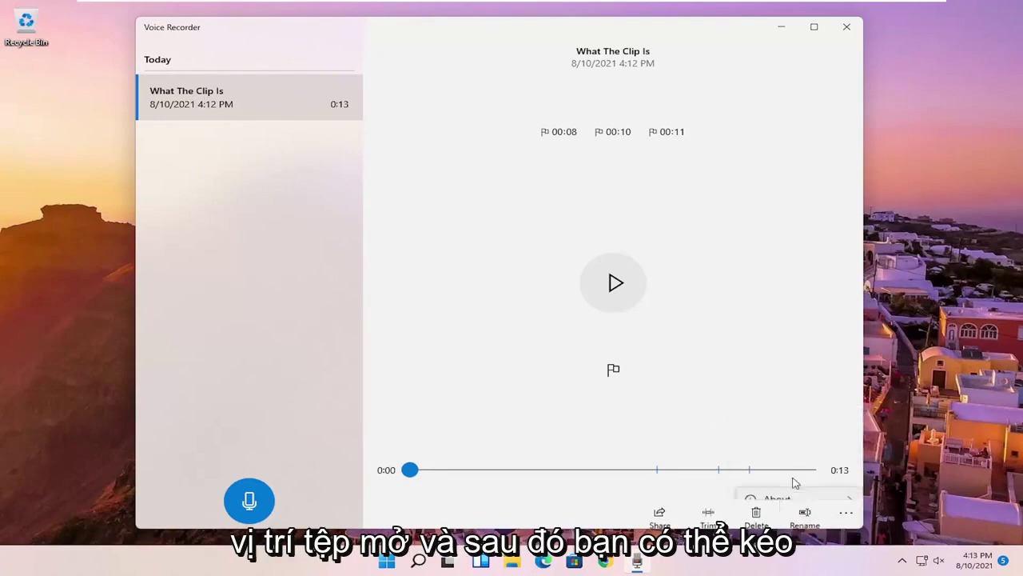
Check the recording's file type in its properties, and close the properties and the Sound recordings folder.
left_click_drag(282, 208, 327, 232)
right_click(291, 210)
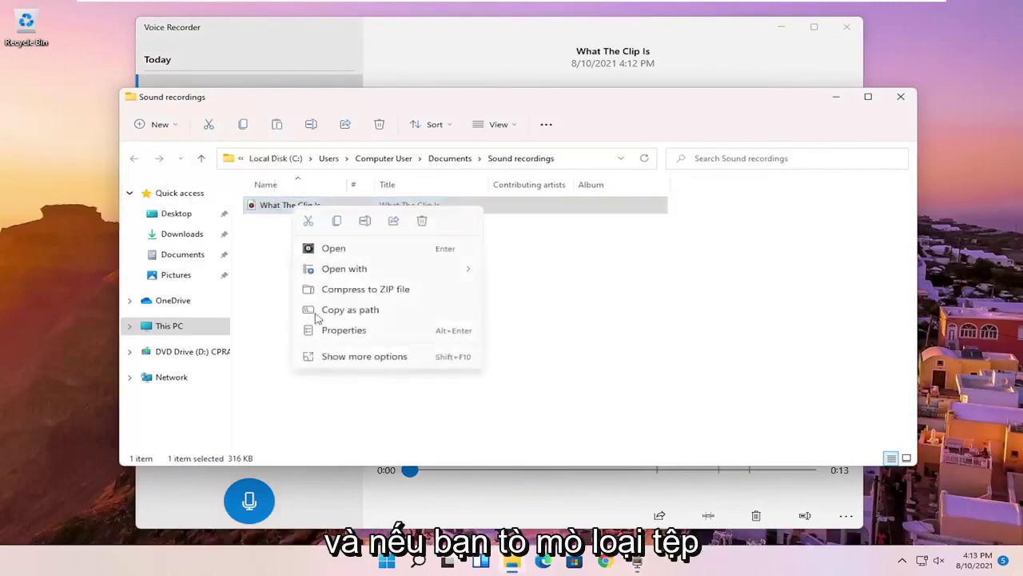
left_click(337, 330)
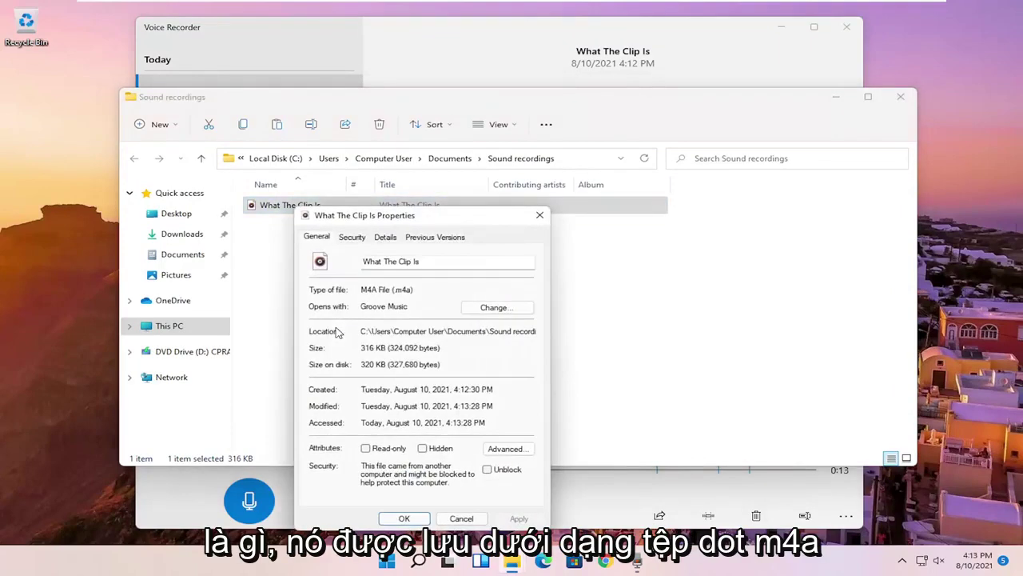
left_click(540, 215)
left_click(901, 97)
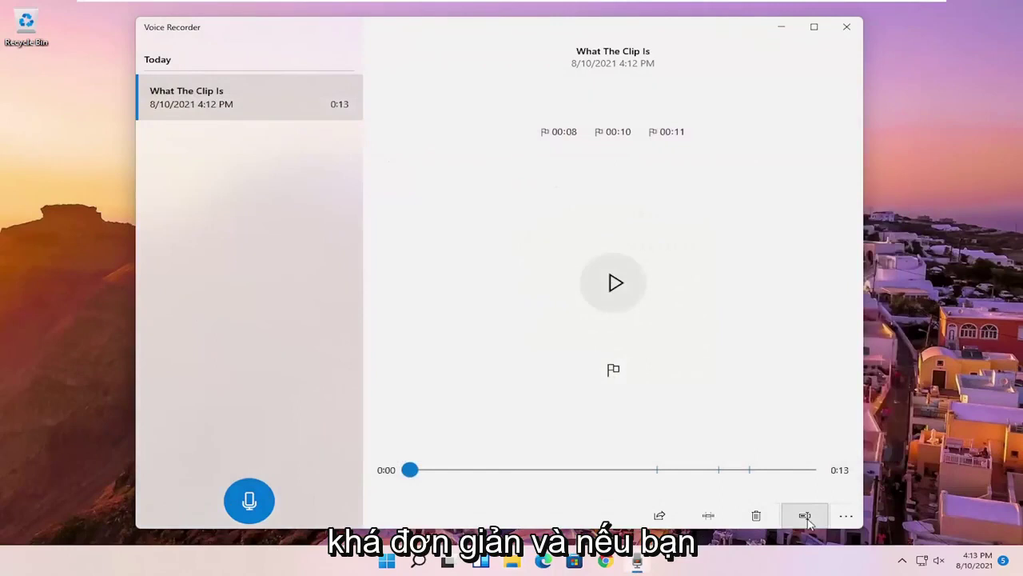
Open the microphone settings from Voice Recorder and review which apps have microphone access, down to Voice Recorder.
left_click(851, 518)
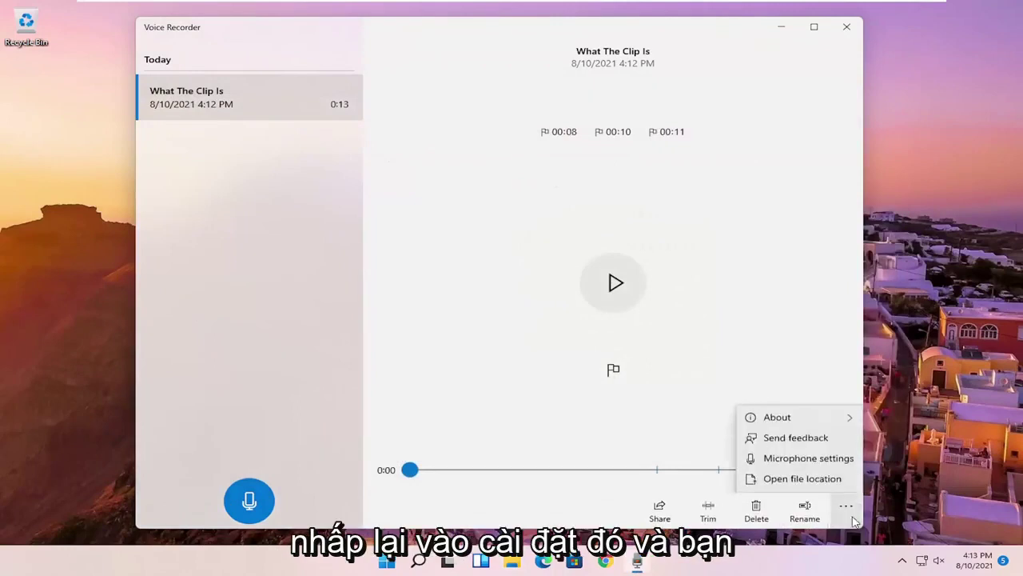
left_click(819, 459)
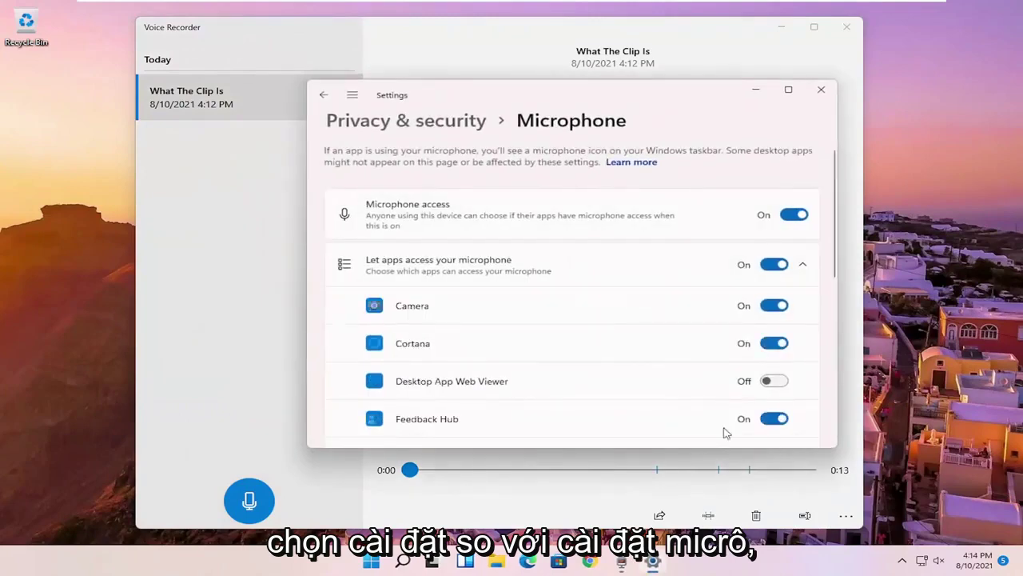
scroll(483, 309, "down", 5)
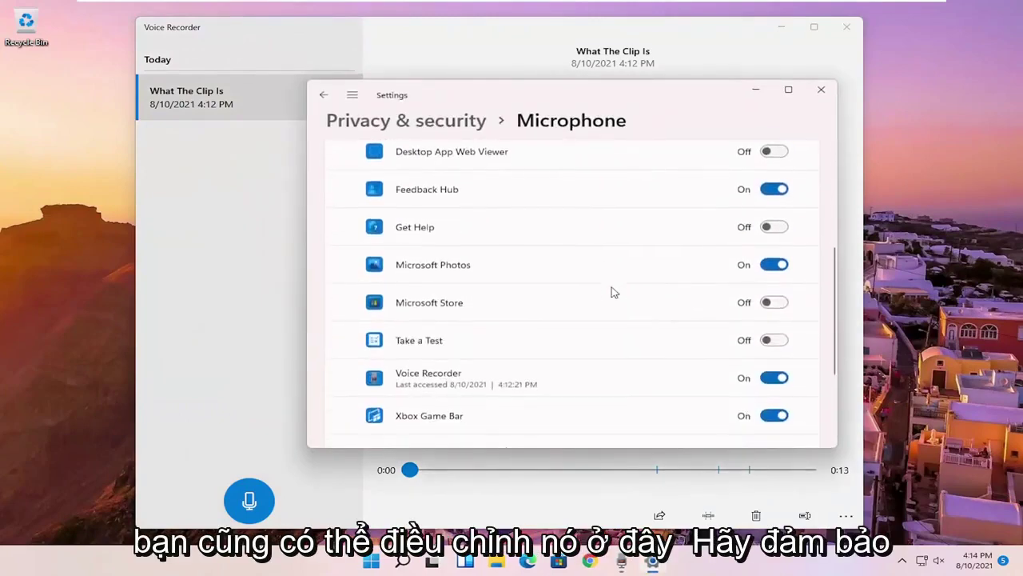
Review the remaining microphone access settings, down to desktop app access and the privacy resources, and close Settings.
scroll(490, 298, "down", 1)
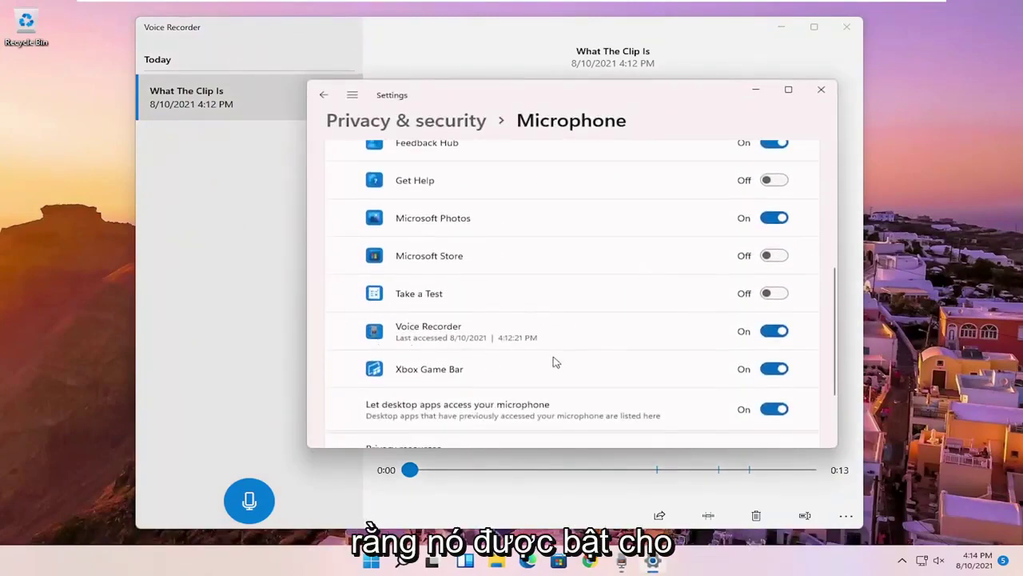
scroll(546, 352, "down", 3)
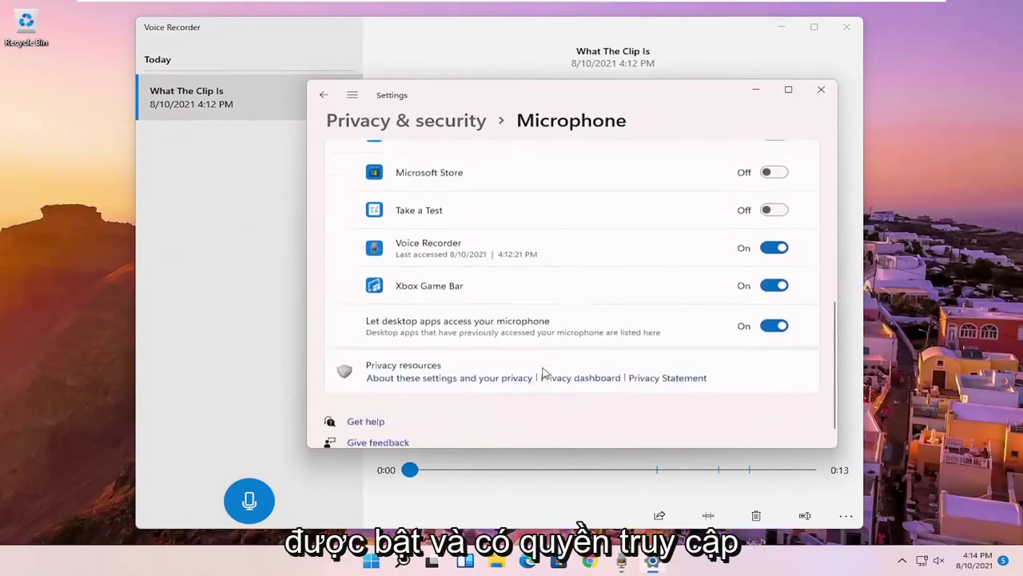
left_click(822, 92)
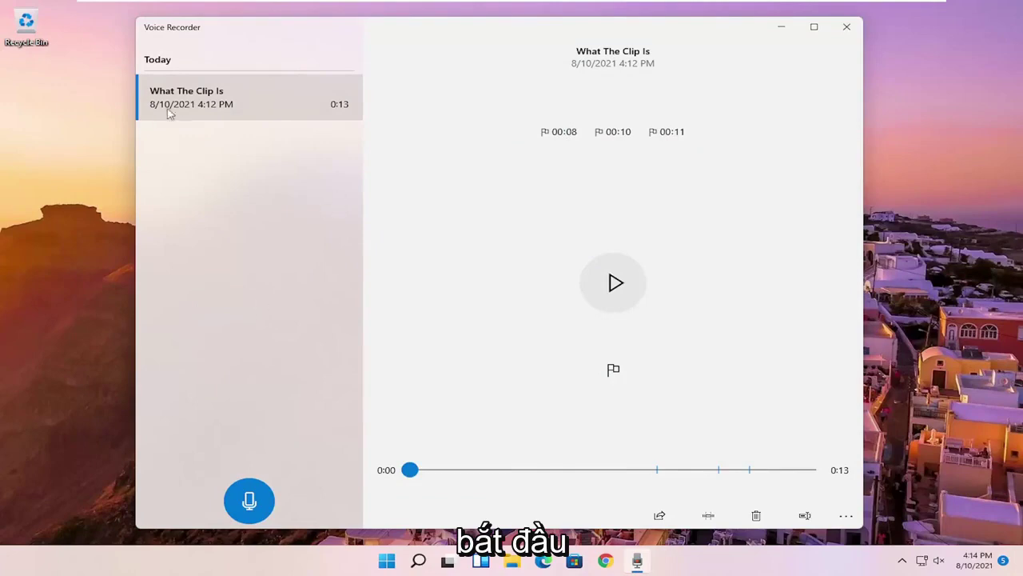
Close Voice Recorder and reopen it by searching Windows for "audio".
left_click(847, 27)
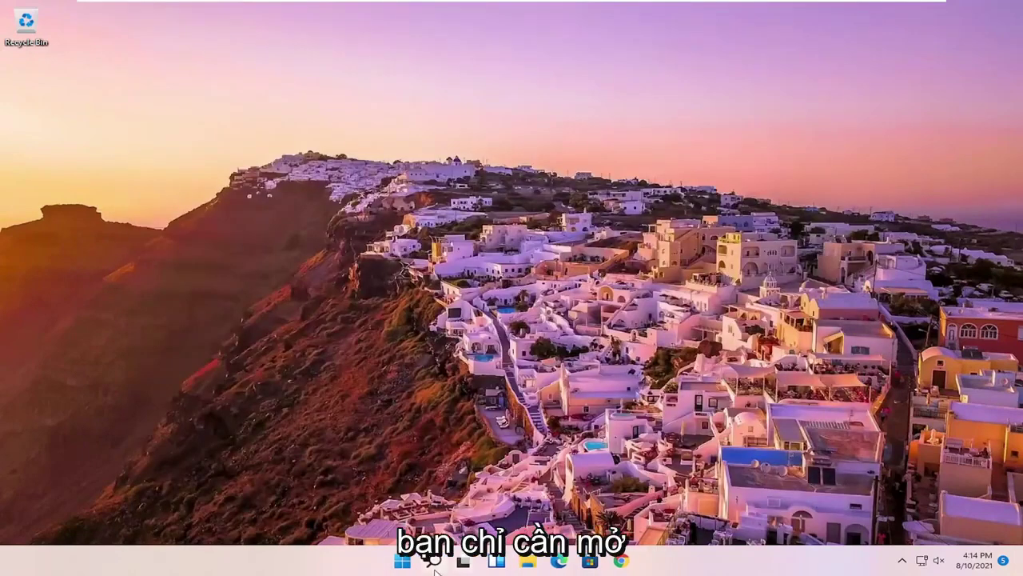
left_click(436, 570)
type("audio")
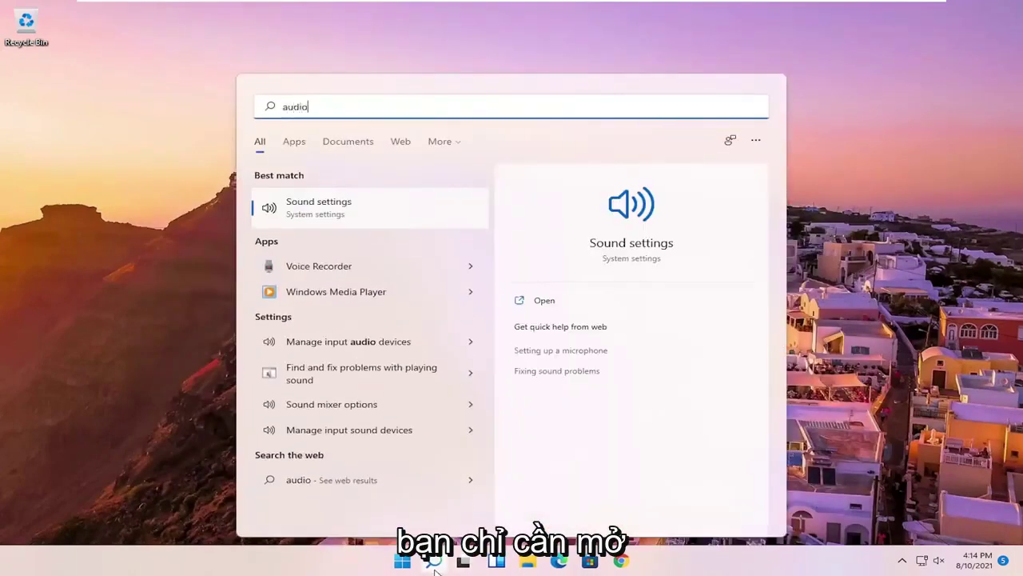
left_click(358, 267)
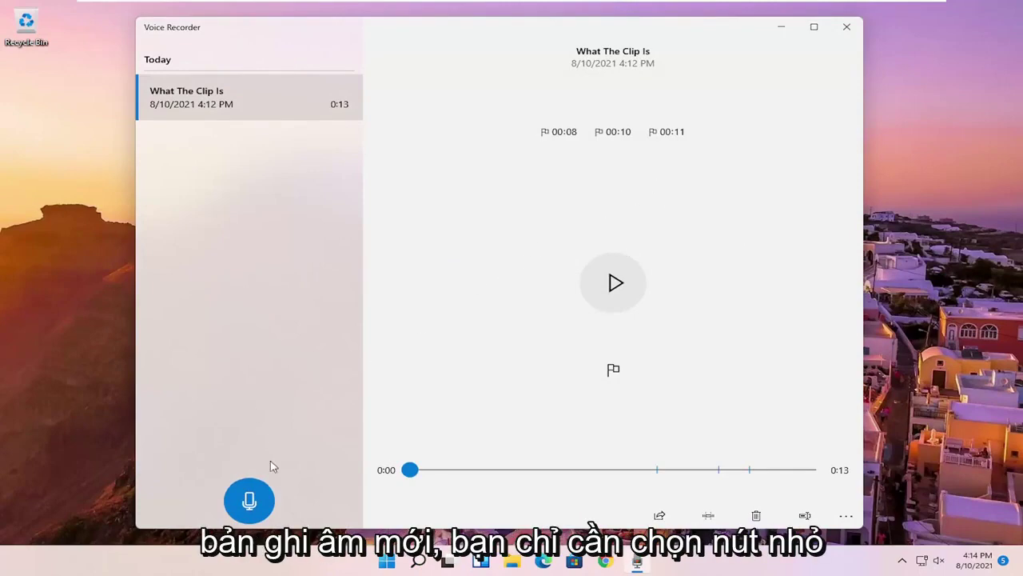
Record a new audio clip about 2 seconds long in Voice Recorder.
left_click(249, 501)
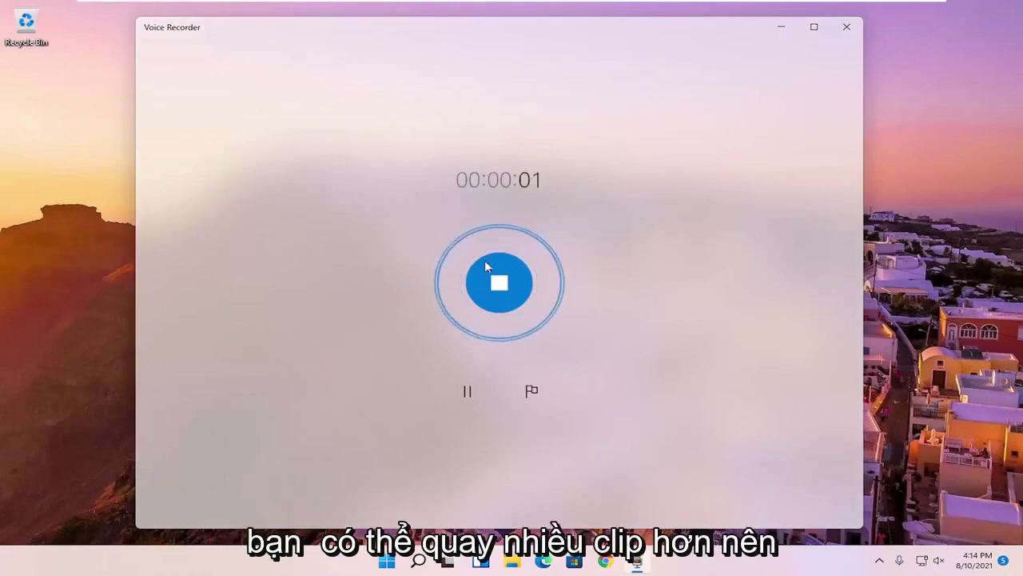
left_click(502, 284)
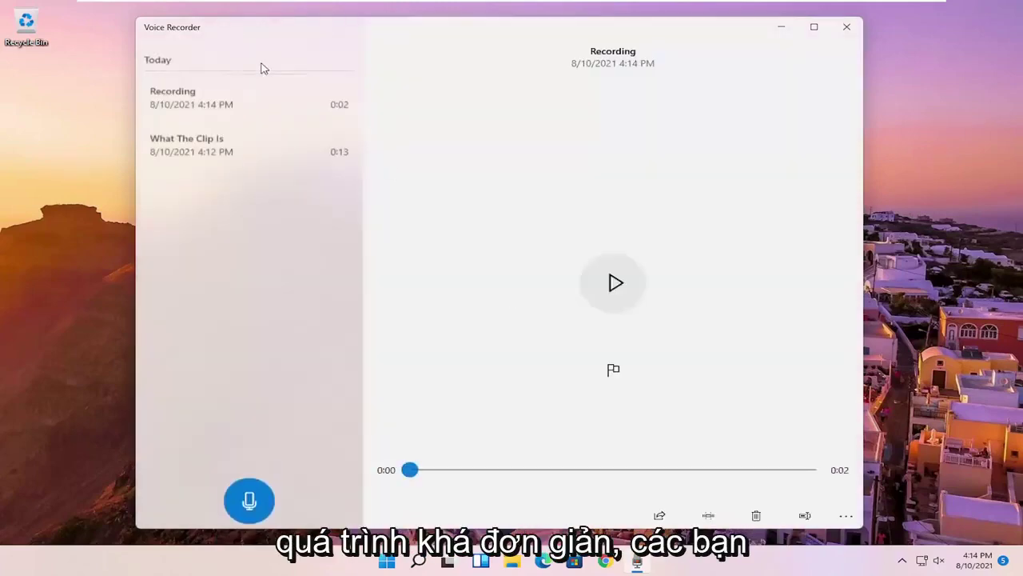